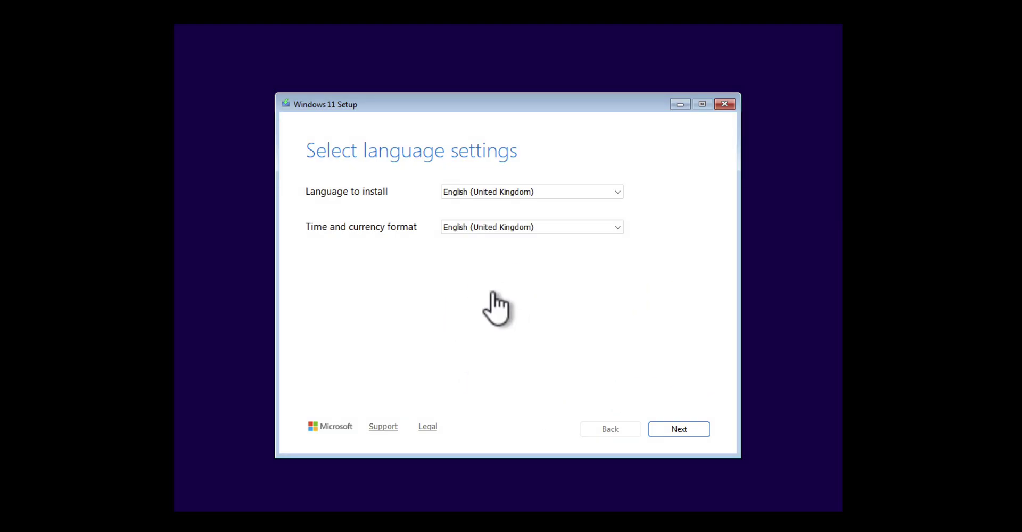
Step: Keep the United Kingdom language and keyboard, and agree that installing Windows 11 deletes everything
{"action": "left_click", "coordinate": [669, 430]}
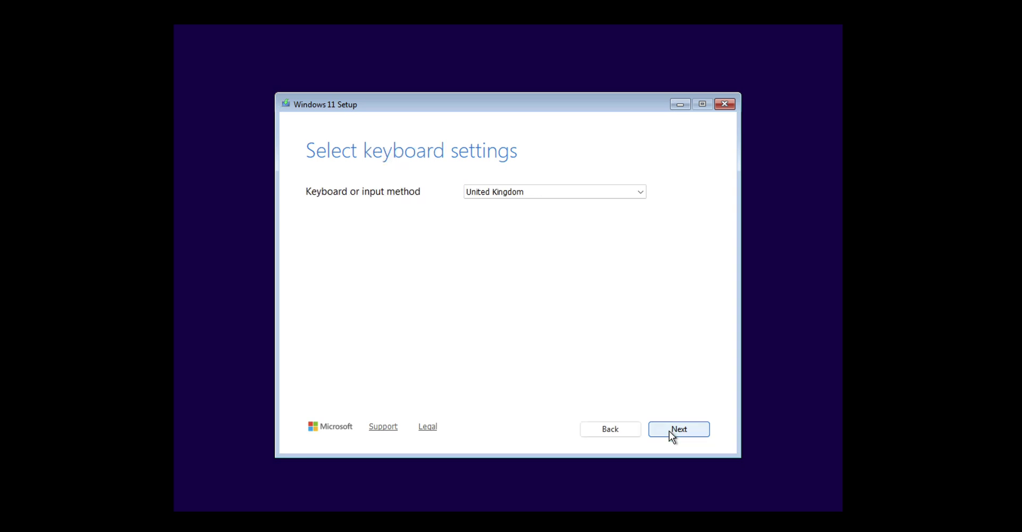
{"action": "left_click", "coordinate": [669, 431]}
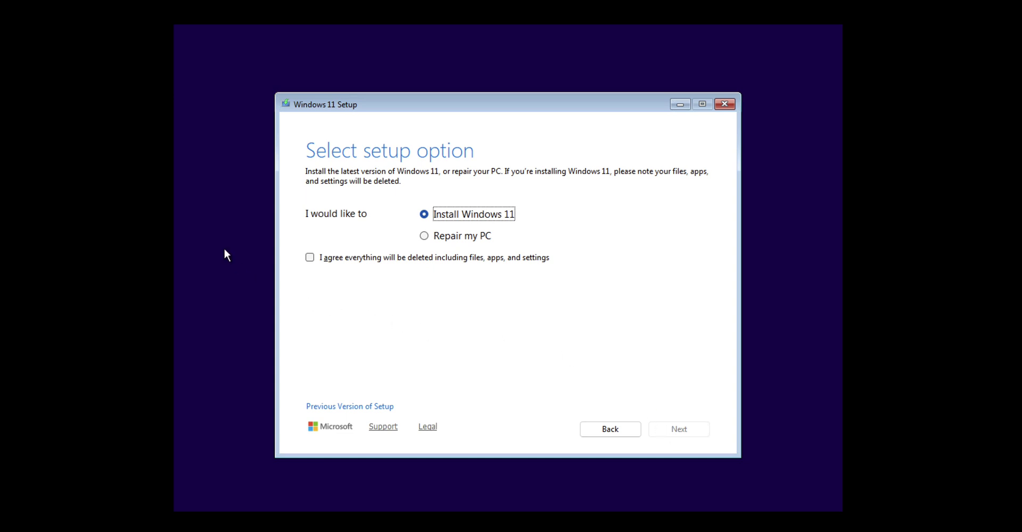
{"action": "left_click", "coordinate": [310, 259]}
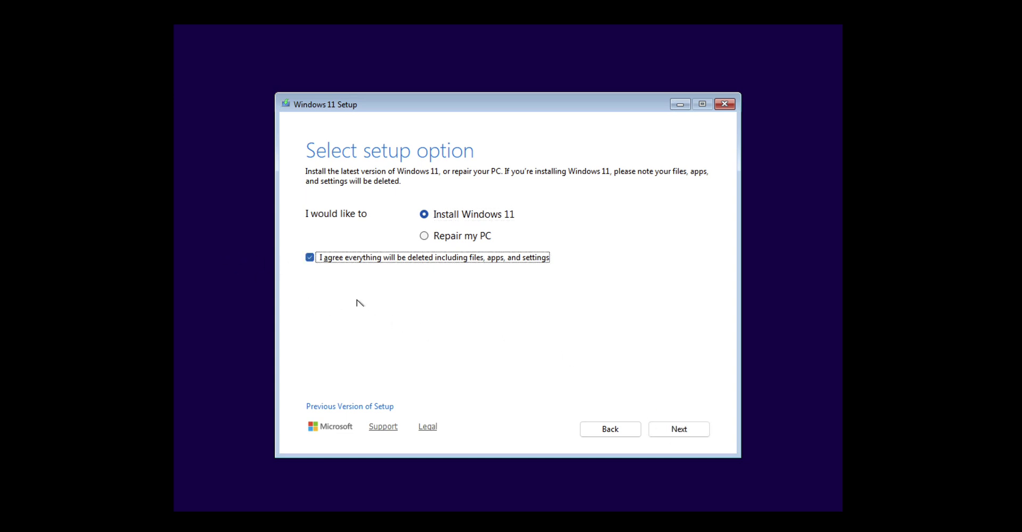
Step: Choose Windows 11 Enterprise, accept the licence terms and target Disk 0's 100 GB unallocated space
{"action": "left_click", "coordinate": [678, 431]}
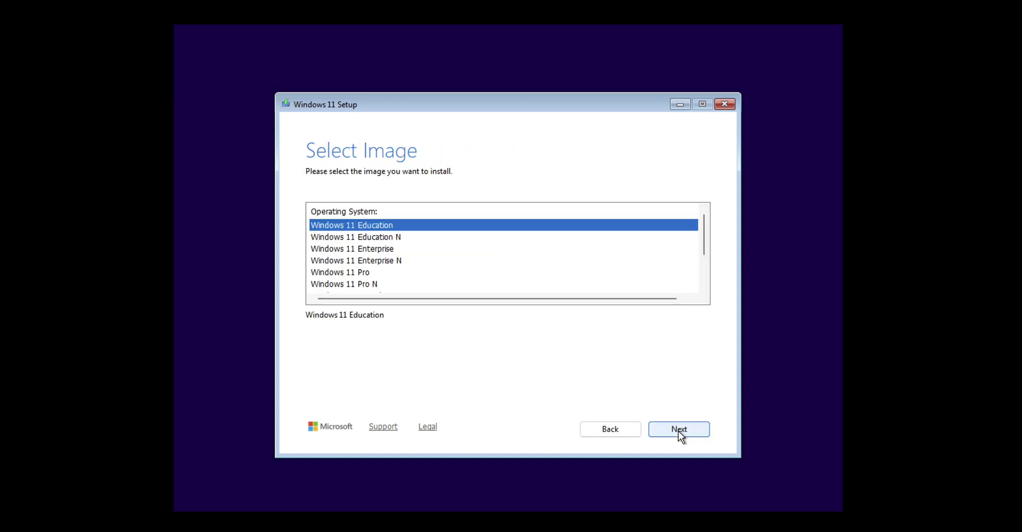
{"action": "left_click", "coordinate": [376, 251]}
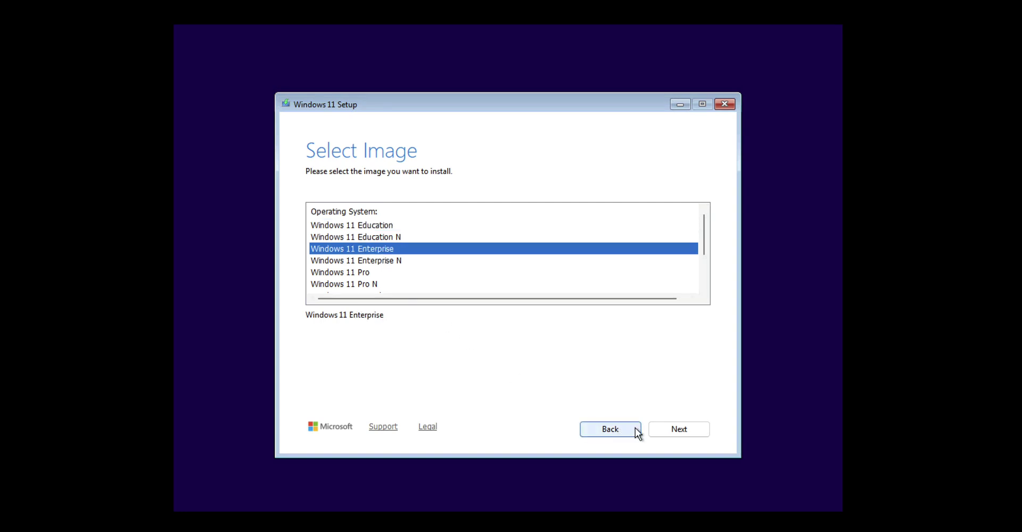
{"action": "left_click", "coordinate": [667, 429]}
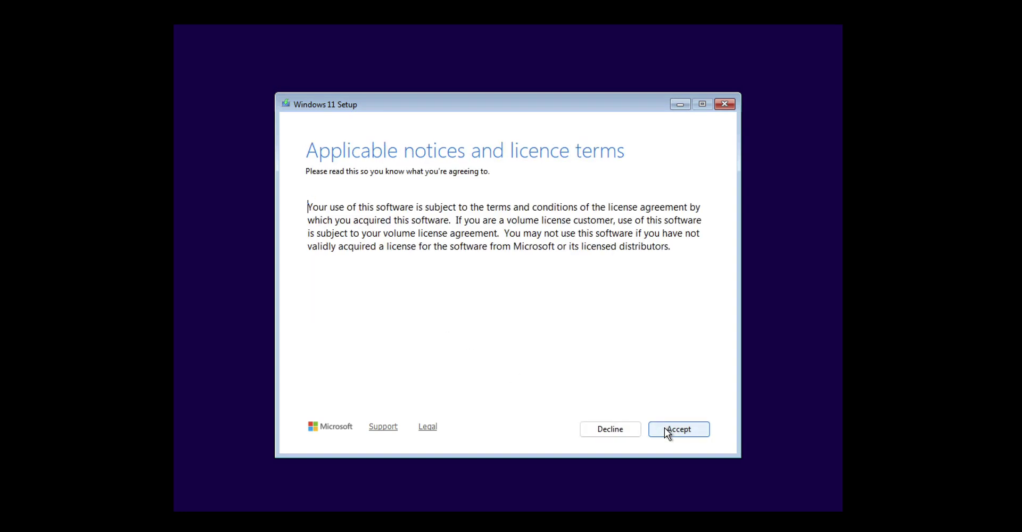
{"action": "left_click", "coordinate": [665, 429]}
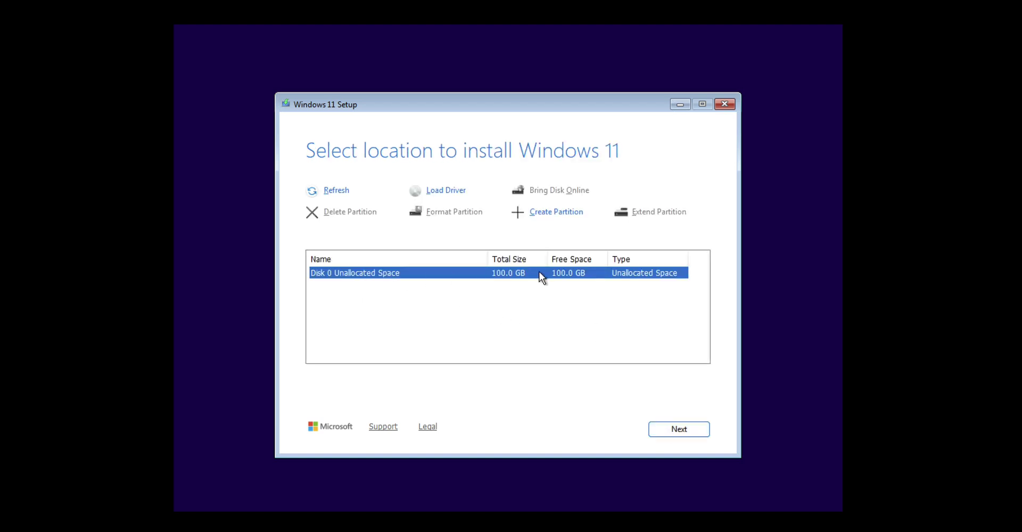
{"action": "left_click", "coordinate": [679, 431]}
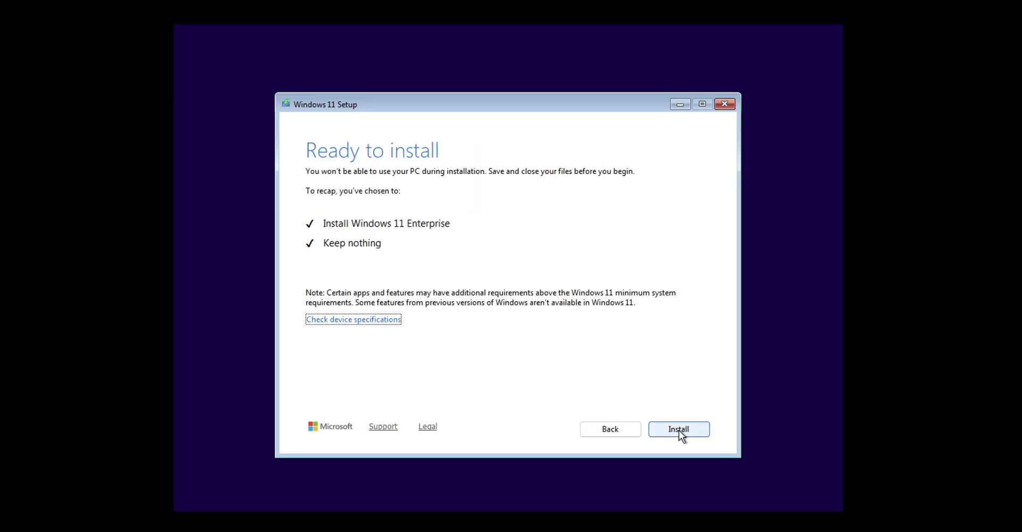
Step: Start the installation and let Windows 11 install and restart into first-time setup
{"action": "left_click", "coordinate": [679, 430]}
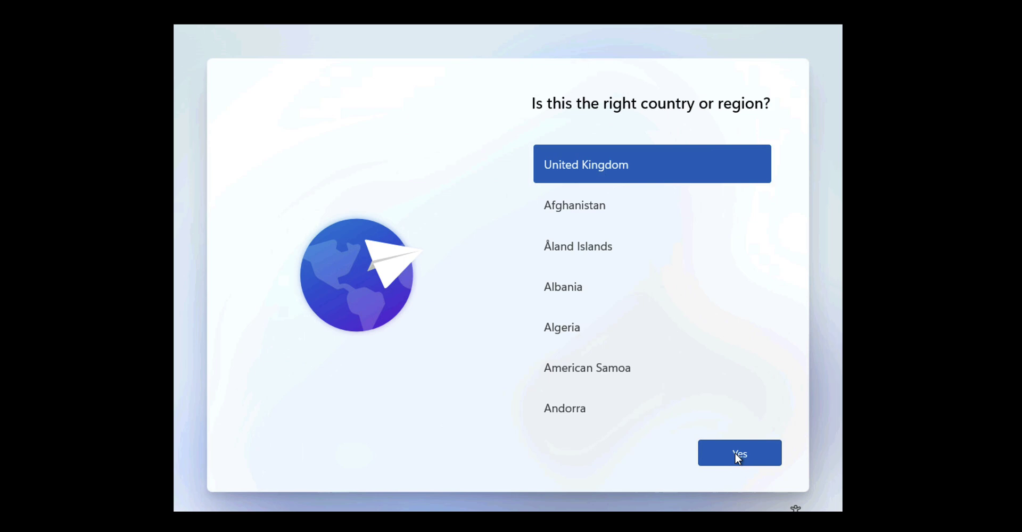
Step: Confirm United Kingdom as both the country and the keyboard layout
{"action": "left_click", "coordinate": [736, 454]}
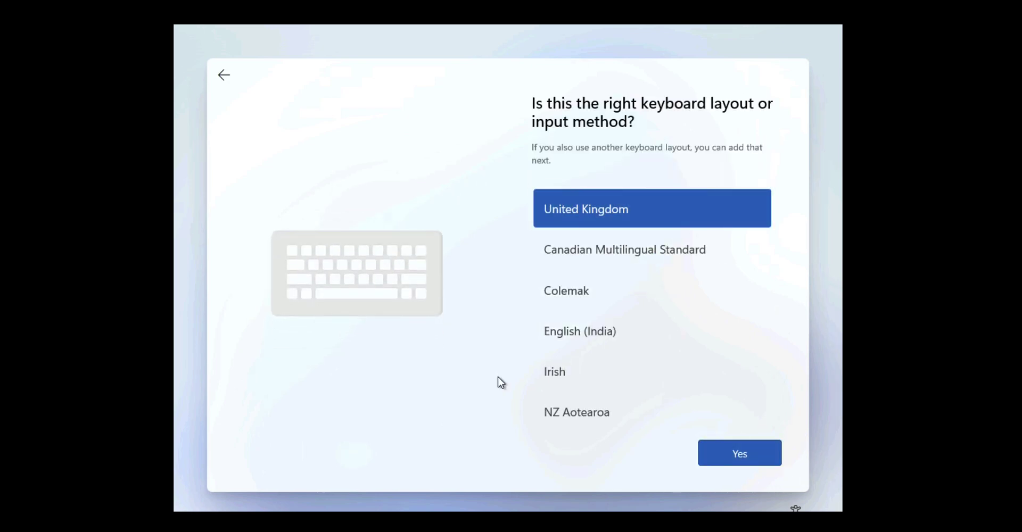
{"action": "left_click", "coordinate": [737, 454]}
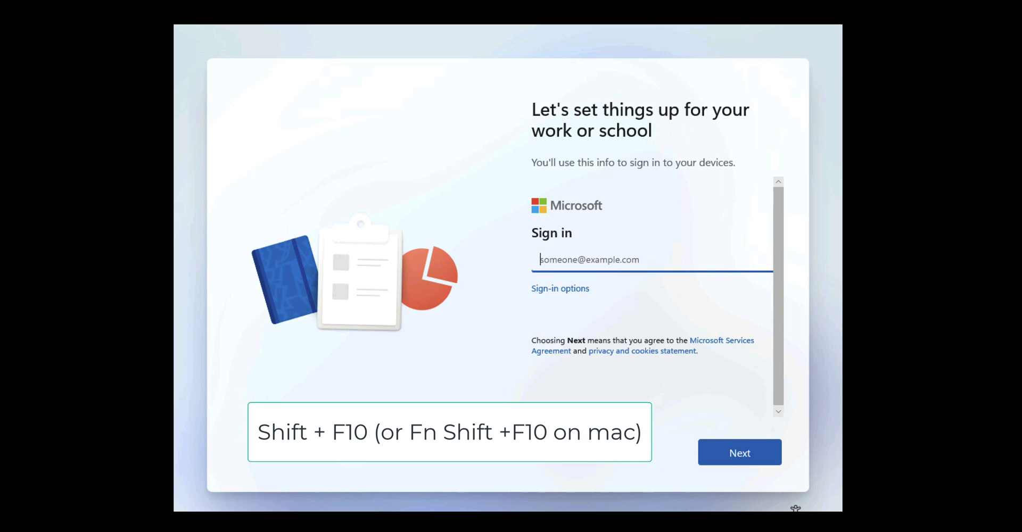
Step: Open an administrator Command Prompt with Shift+F10 and enter the start ms-cxh:localonly command
{"action": "key", "text": "shift+F10"}
{"action": "type", "text": "st"}
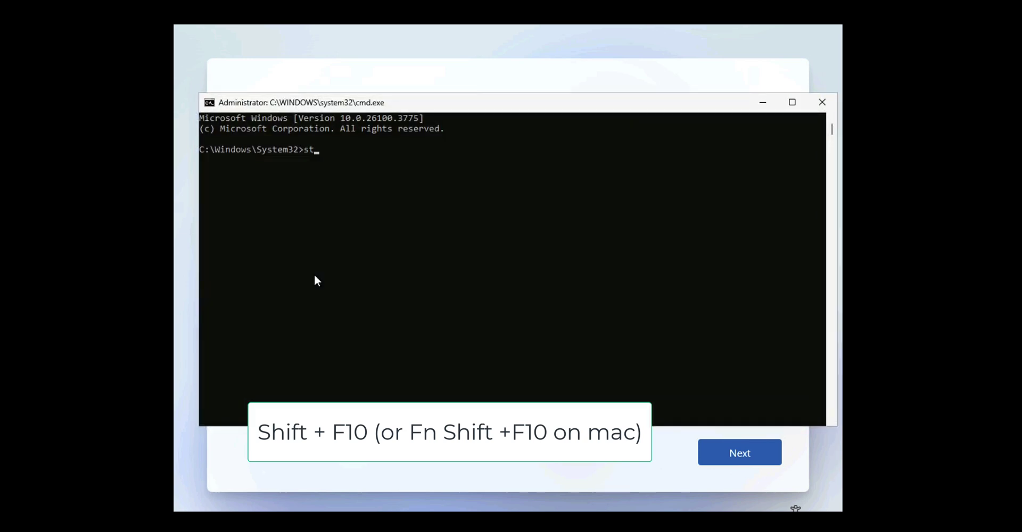
{"action": "type", "text": "art"}
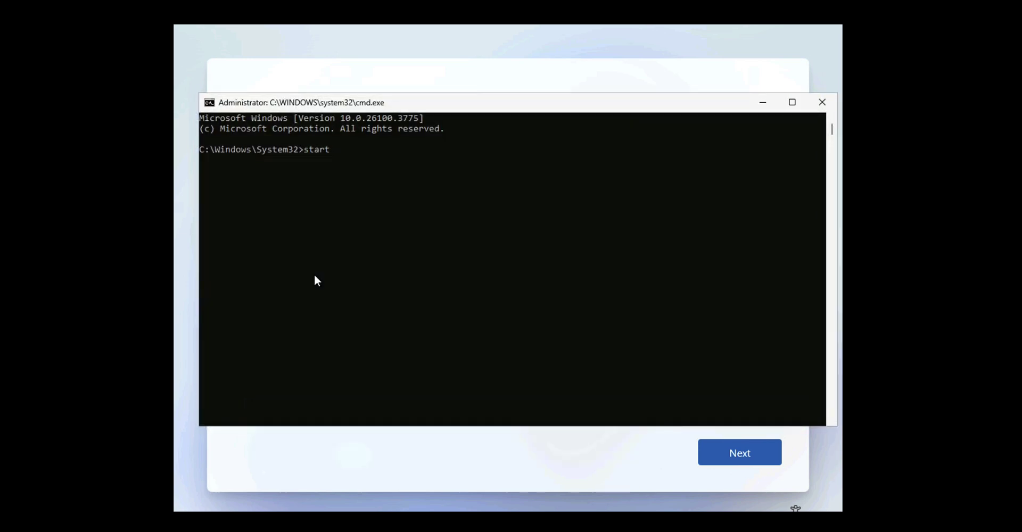
{"action": "type", "text": " ms"}
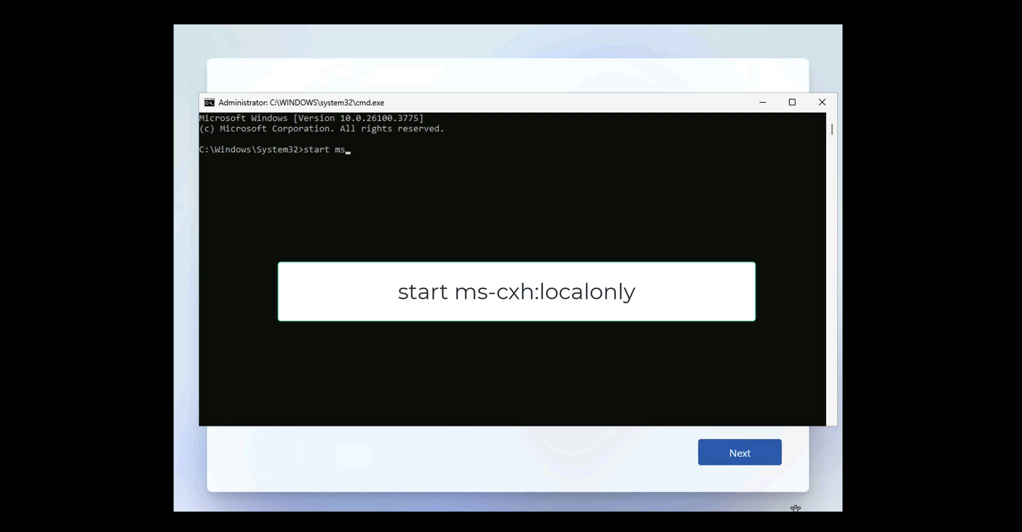
{"action": "type", "text": "-cxh:localonnly"}
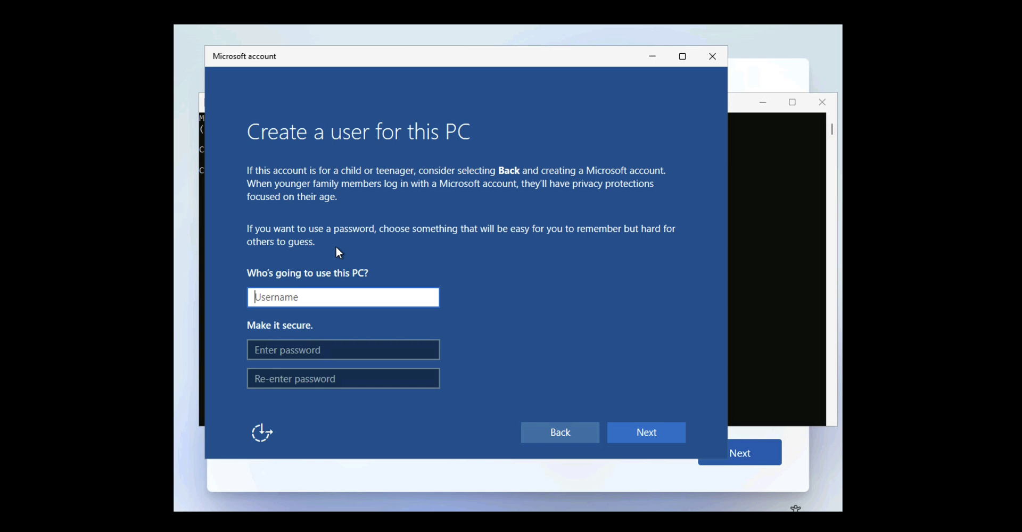
Step: Enter the new local user's username and password, confirm the password, and submit
{"action": "type", "text": "PeteLong"}
{"action": "key", "text": "Tab"}
{"action": "type", "text": "••••••••"}
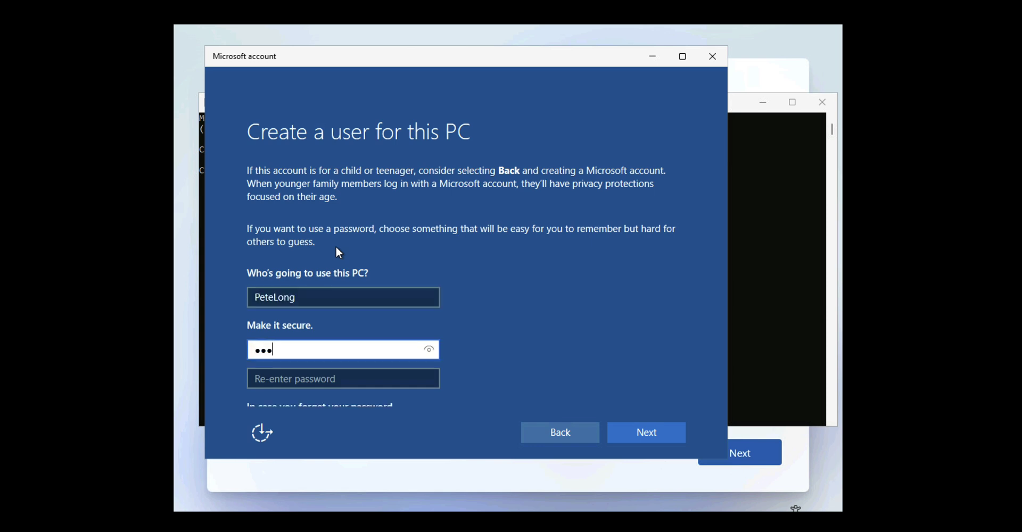
{"action": "type", "text": "•"}
{"action": "key", "text": "Tab"}
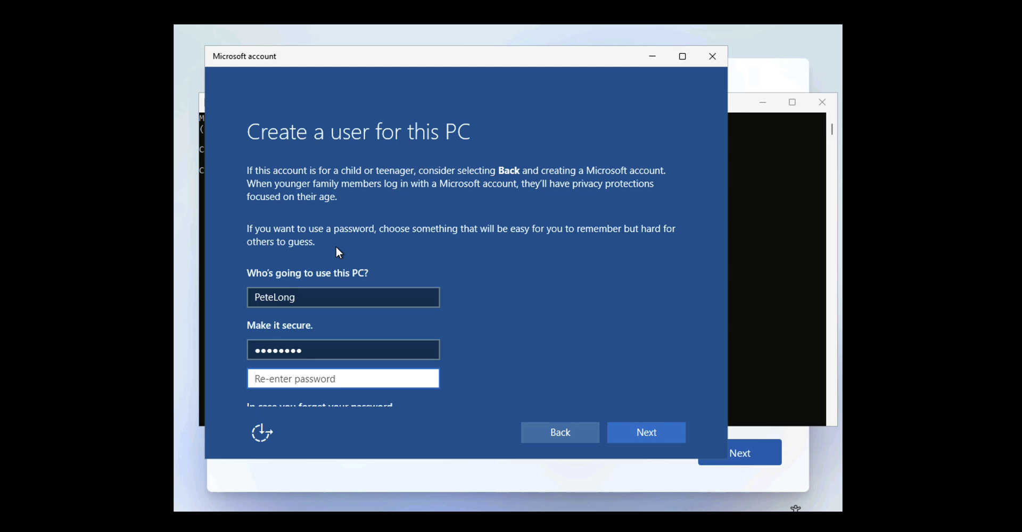
{"action": "type", "text": "•••••••••"}
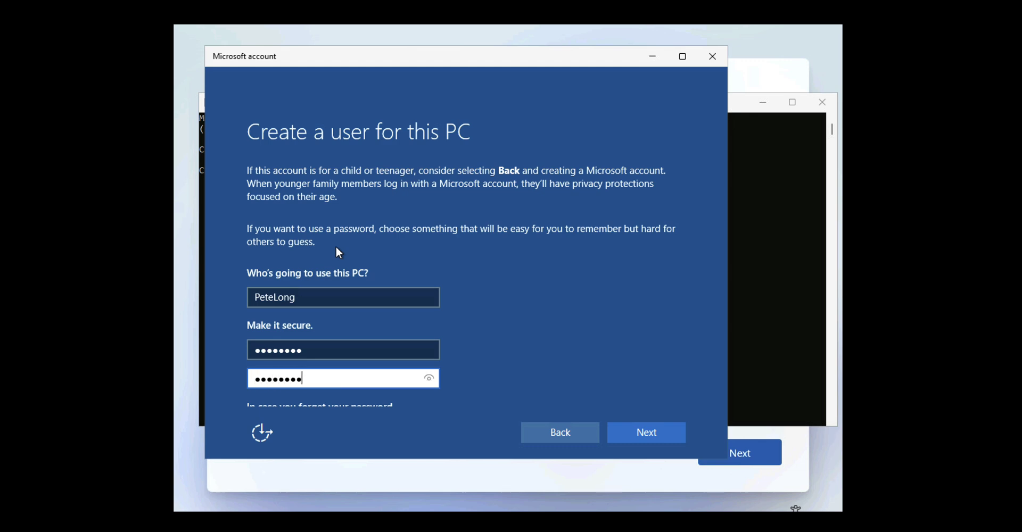
{"action": "key", "text": "Return"}
{"action": "scroll", "coordinate": [595, 315], "scroll_direction": "down", "scroll_amount": 3}
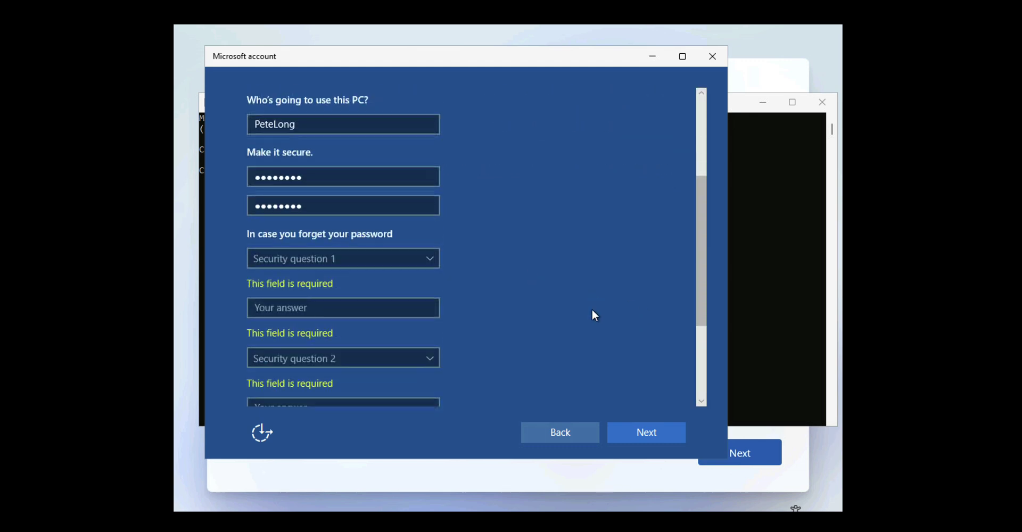
{"action": "scroll", "coordinate": [595, 315], "scroll_direction": "down", "scroll_amount": 1}
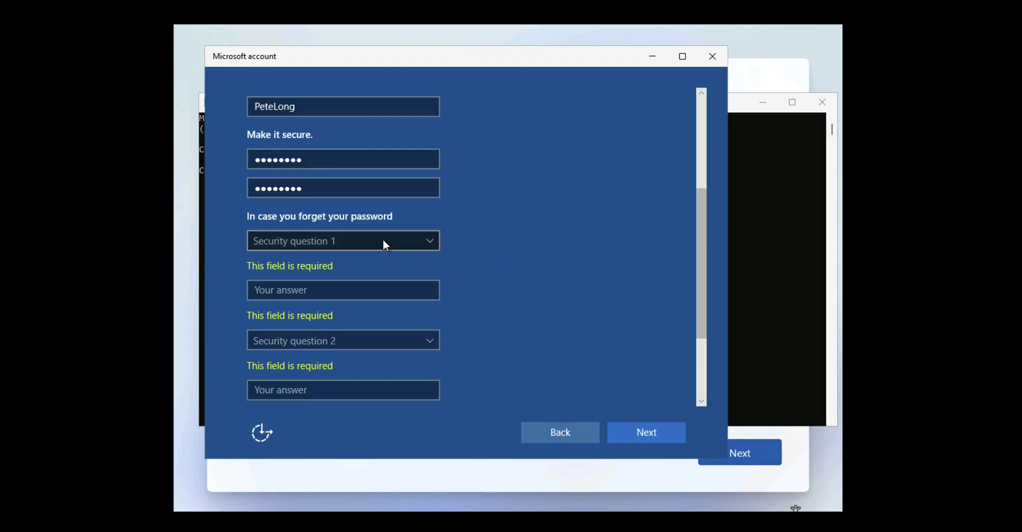
Step: Pick the first pet's name and birth city security questions and enter their answers
{"action": "left_click", "coordinate": [345, 243]}
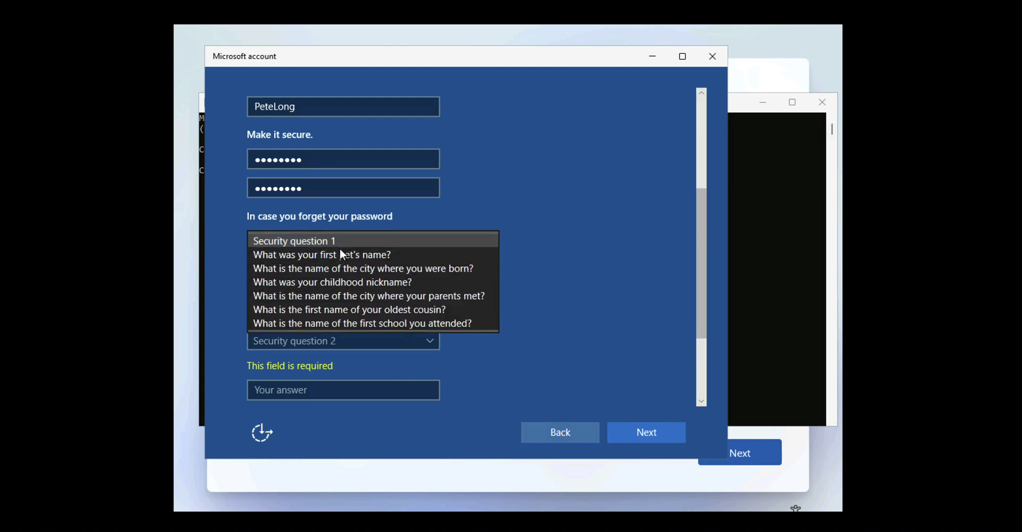
{"action": "left_click", "coordinate": [340, 254]}
{"action": "left_click", "coordinate": [313, 270]}
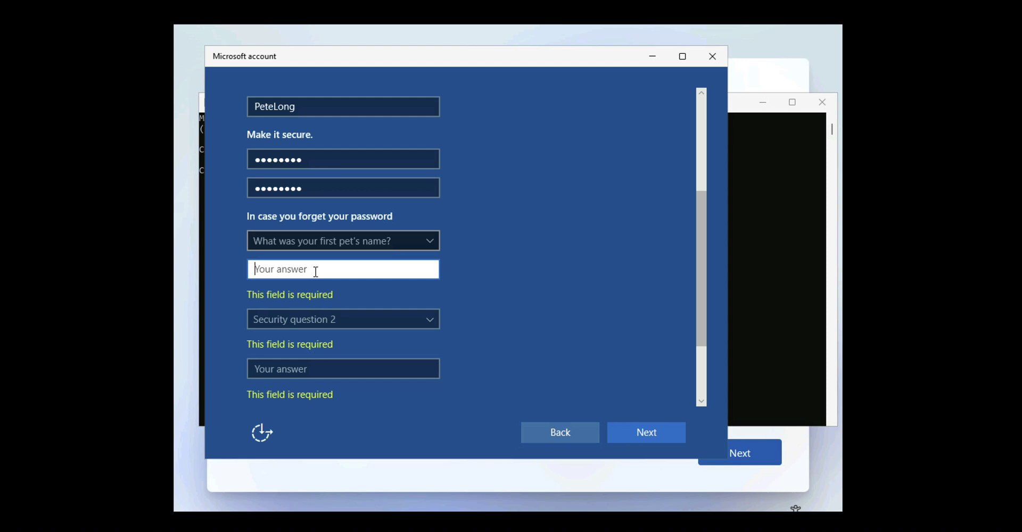
{"action": "type", "text": "bob"}
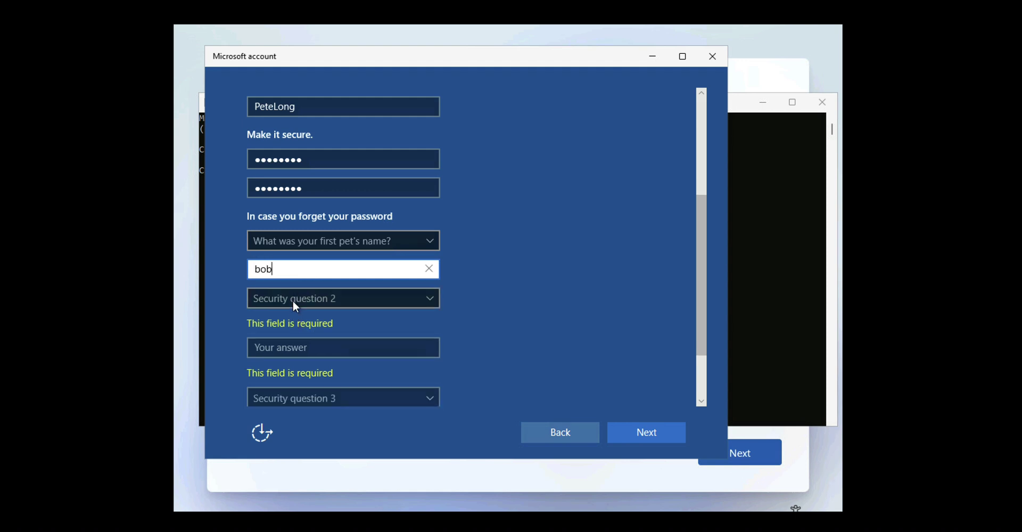
{"action": "left_click", "coordinate": [292, 298]}
{"action": "left_click", "coordinate": [288, 330]}
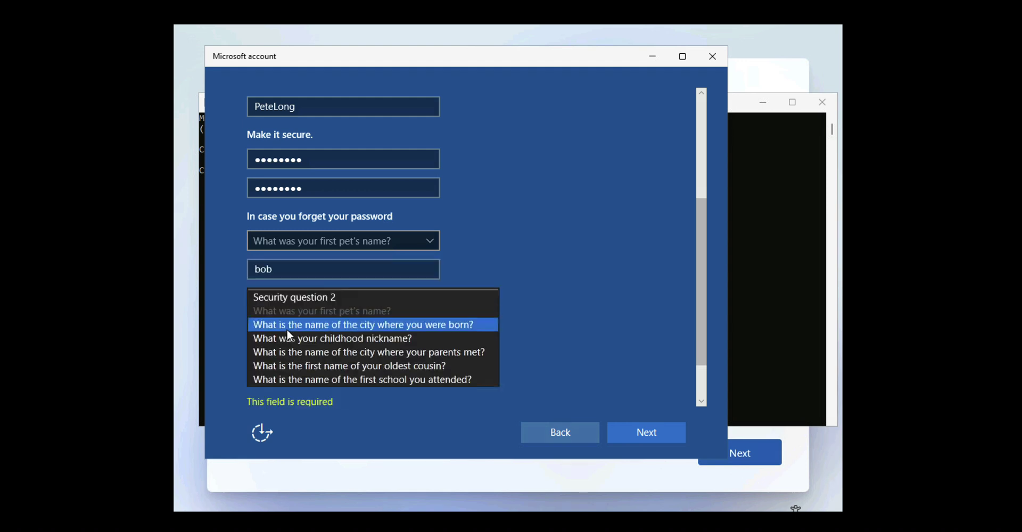
{"action": "left_click", "coordinate": [276, 330]}
{"action": "type", "text": "b"}
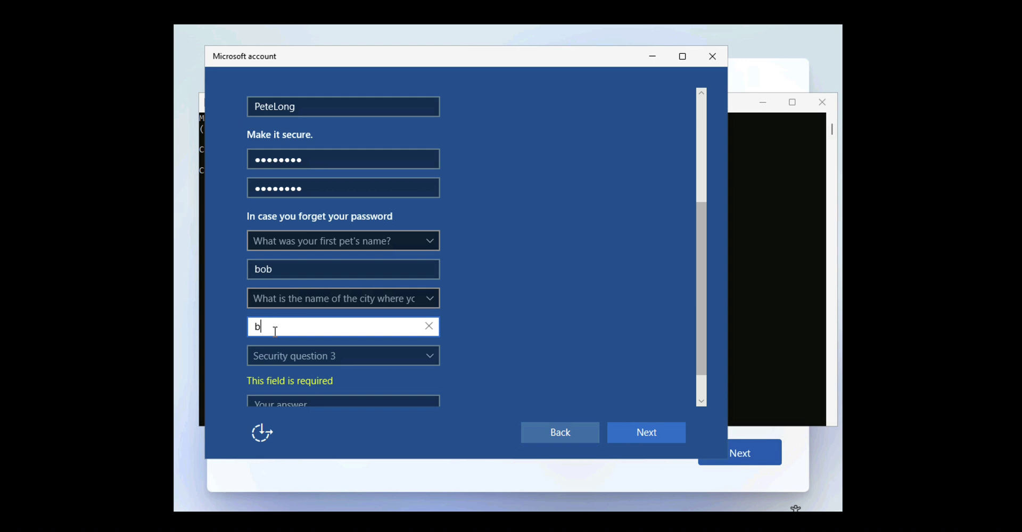
{"action": "type", "text": "obtown"}
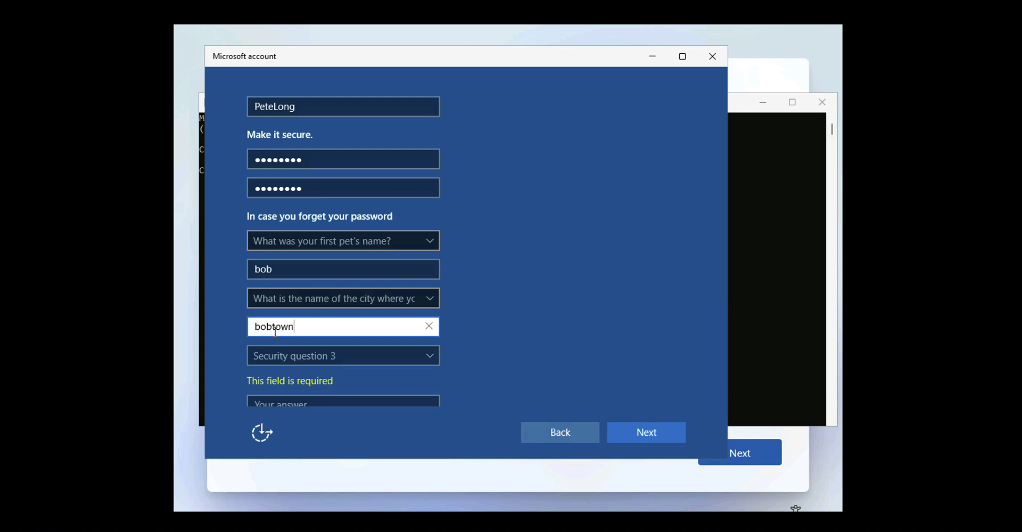
Step: Pick the childhood nickname question as the third, answer it, and submit the account form
{"action": "left_click", "coordinate": [289, 357]}
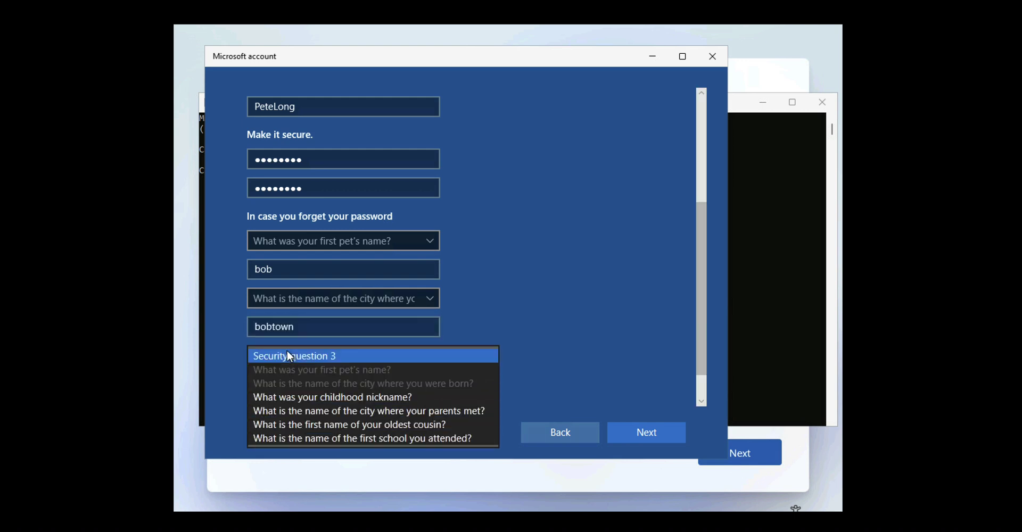
{"action": "left_click", "coordinate": [286, 395]}
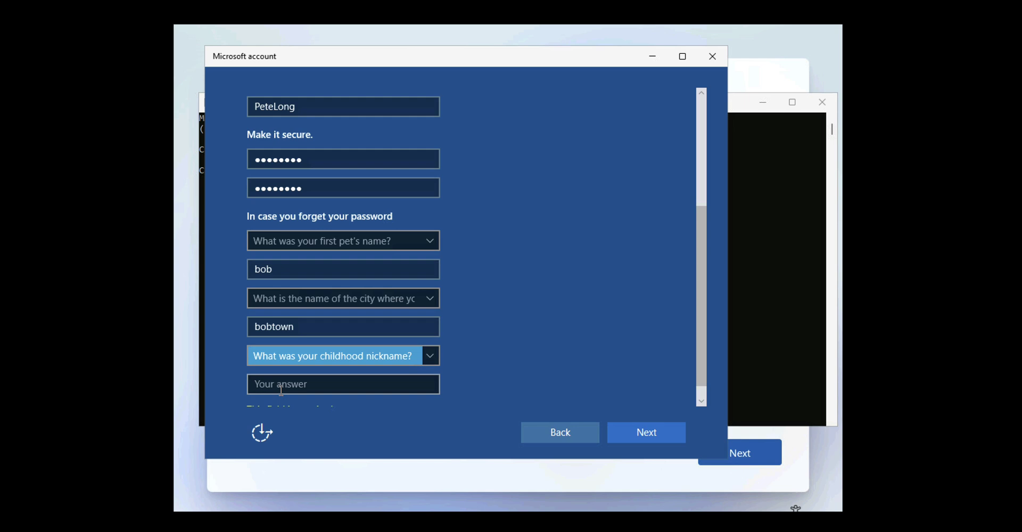
{"action": "left_click", "coordinate": [281, 383]}
{"action": "type", "text": "bob"}
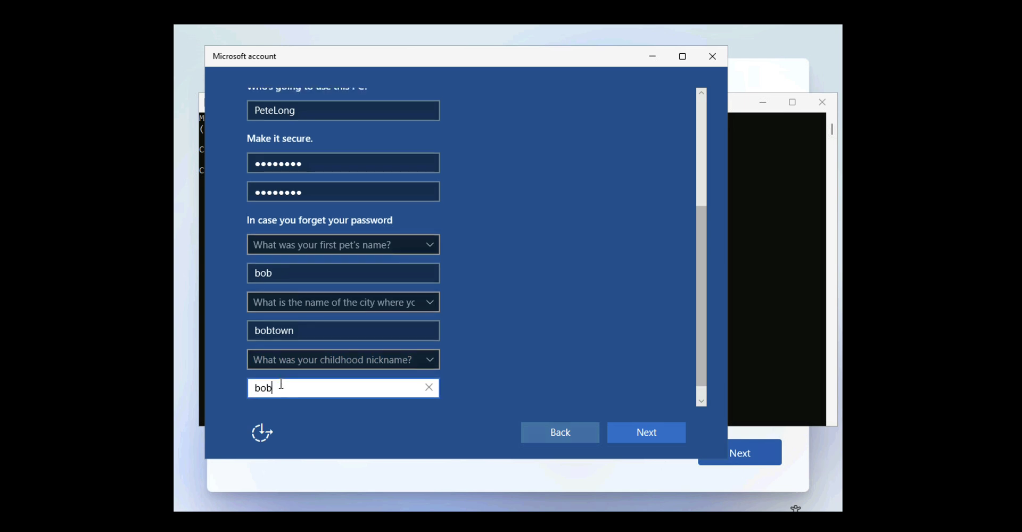
{"action": "type", "text": "y"}
{"action": "left_click", "coordinate": [642, 432]}
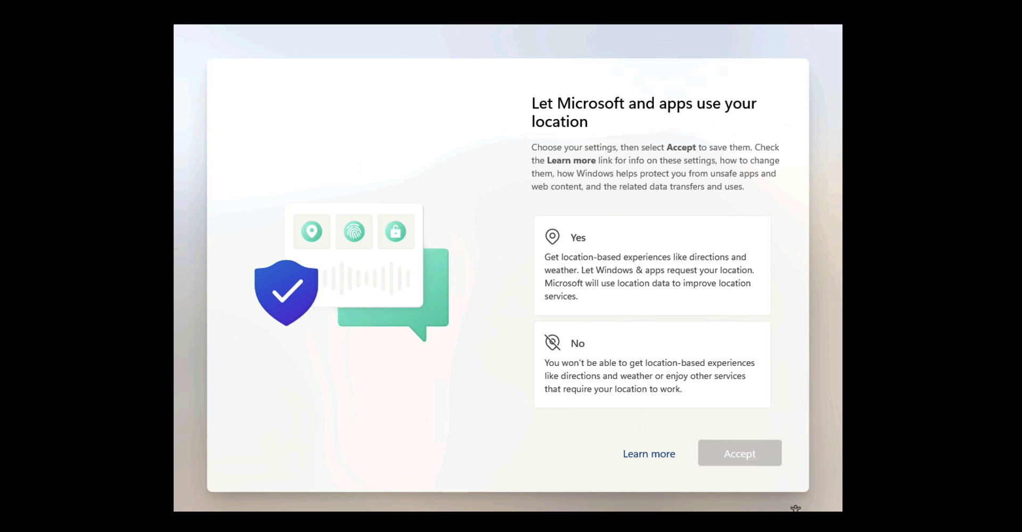
Step: Decline location access and Find my device, accepting each choice
{"action": "left_click", "coordinate": [646, 366]}
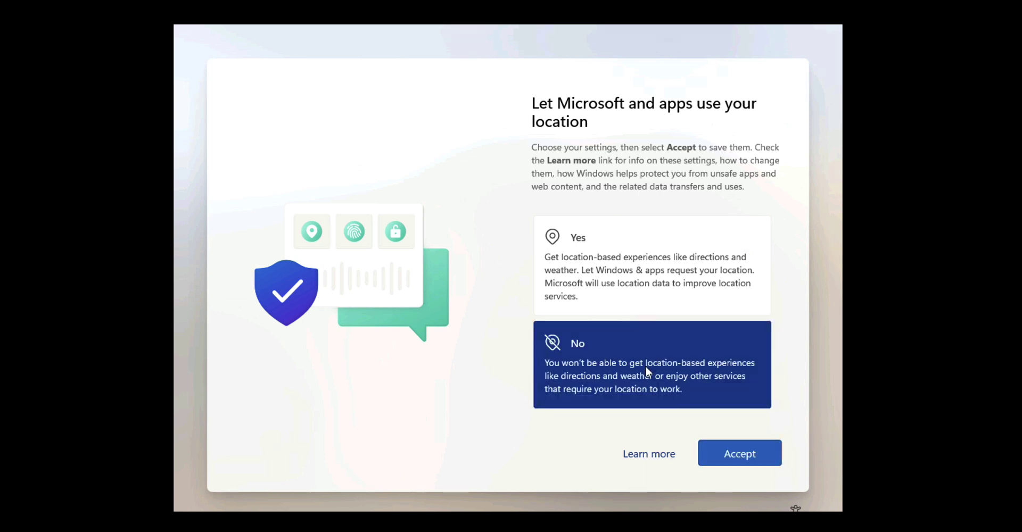
{"action": "left_click", "coordinate": [725, 461]}
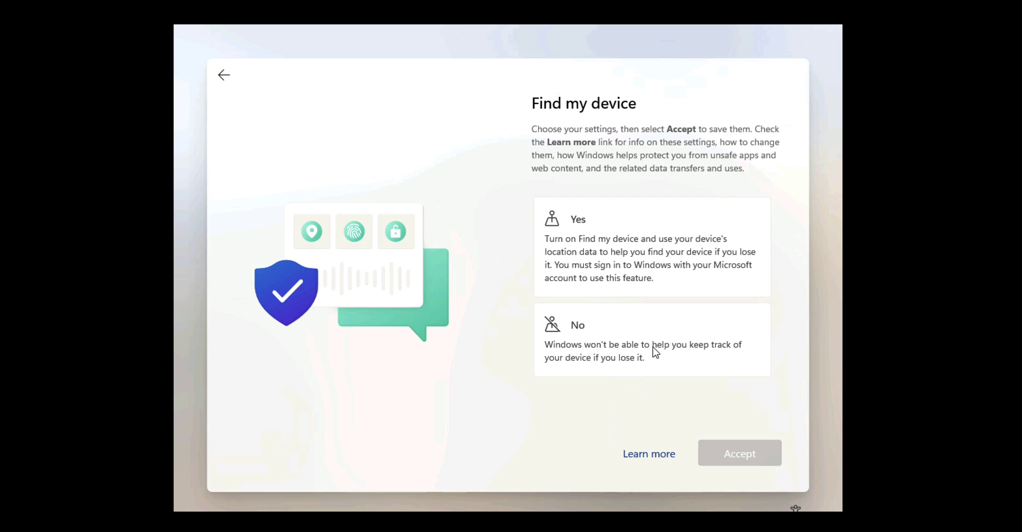
{"action": "left_click", "coordinate": [638, 327]}
{"action": "left_click", "coordinate": [740, 461]}
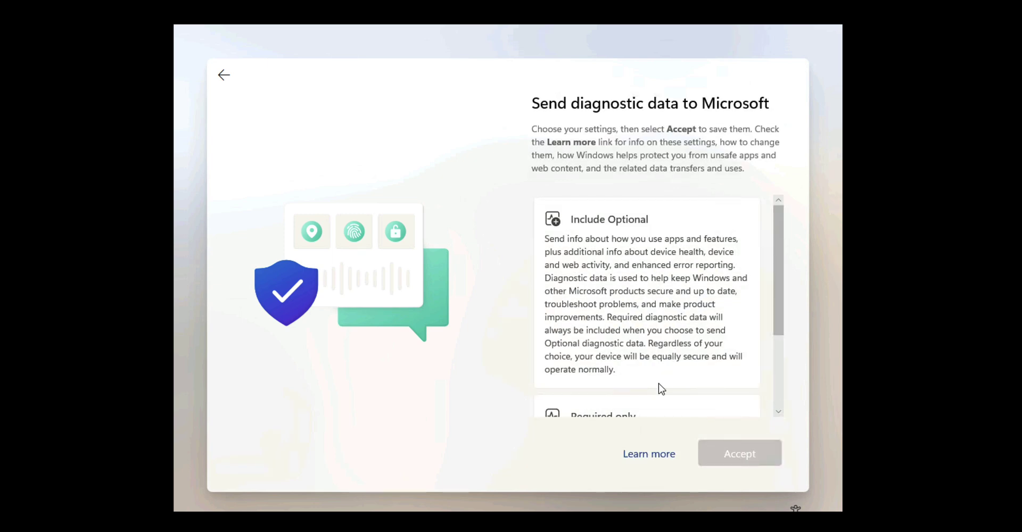
Step: Send only required diagnostic data and decline inking, typing and tailored experiences to finish setup
{"action": "scroll", "coordinate": [663, 378], "scroll_direction": "down", "scroll_amount": 2}
{"action": "left_click", "coordinate": [641, 355]}
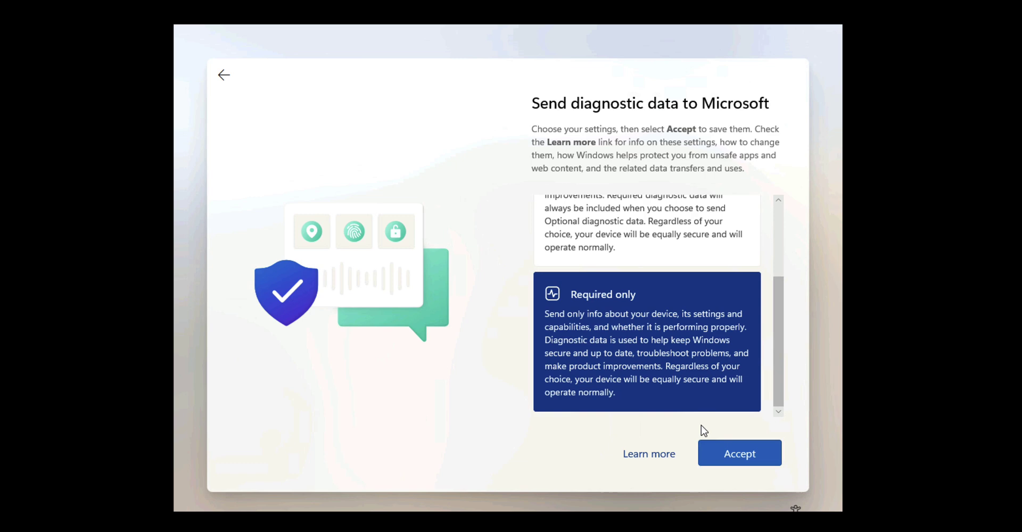
{"action": "left_click", "coordinate": [735, 461]}
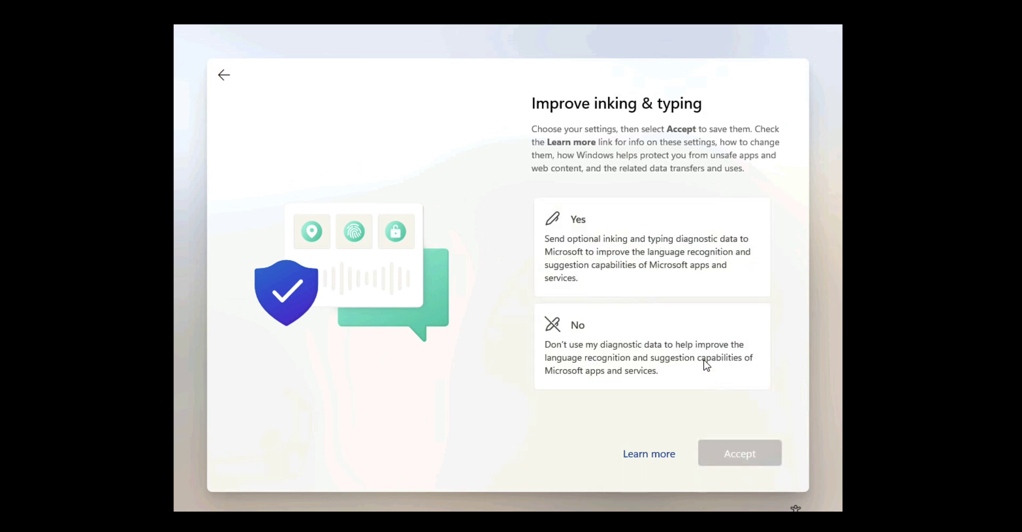
{"action": "left_click", "coordinate": [638, 339]}
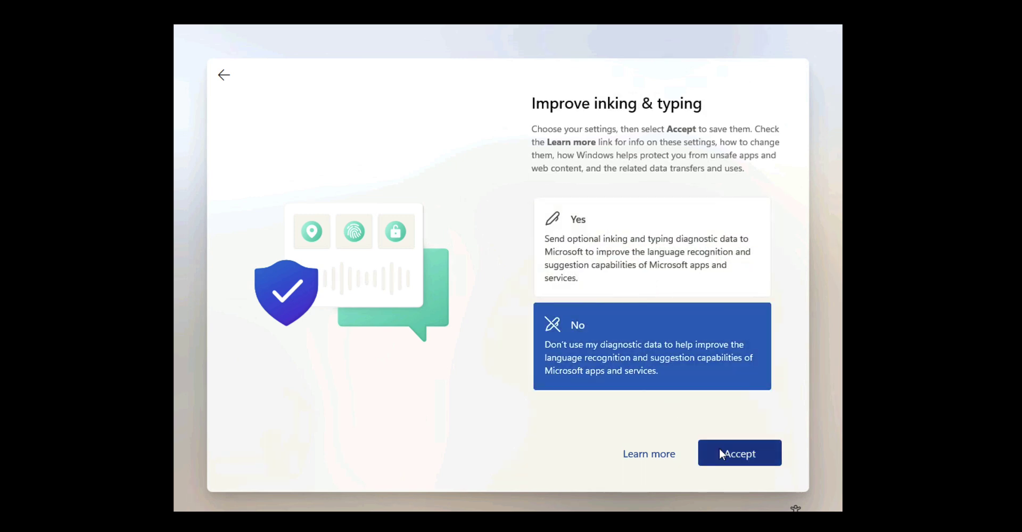
{"action": "left_click", "coordinate": [730, 456]}
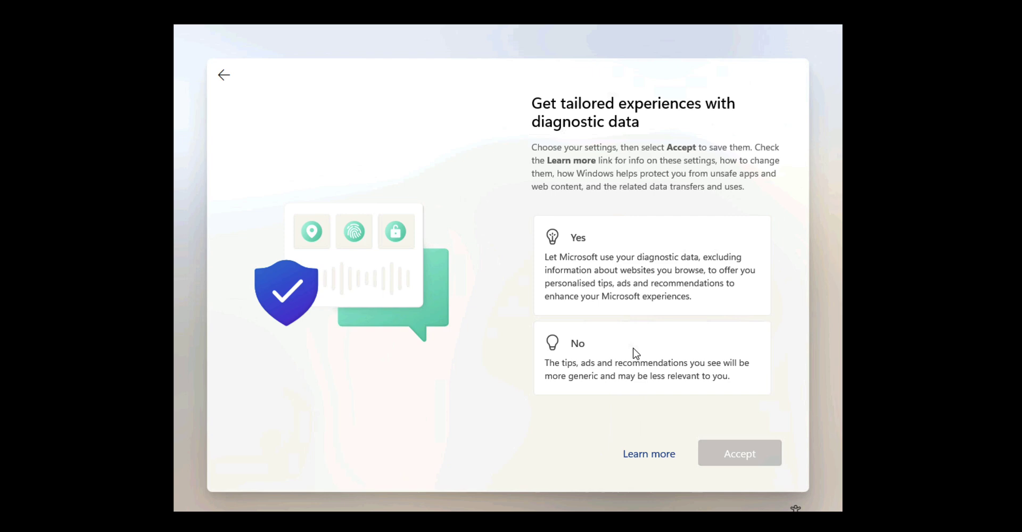
{"action": "left_click", "coordinate": [634, 350]}
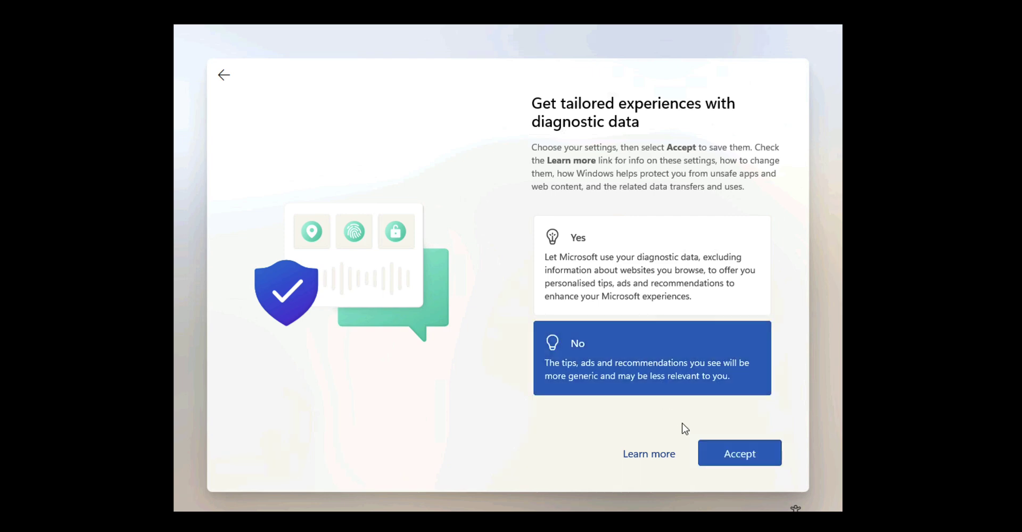
{"action": "left_click", "coordinate": [739, 456]}
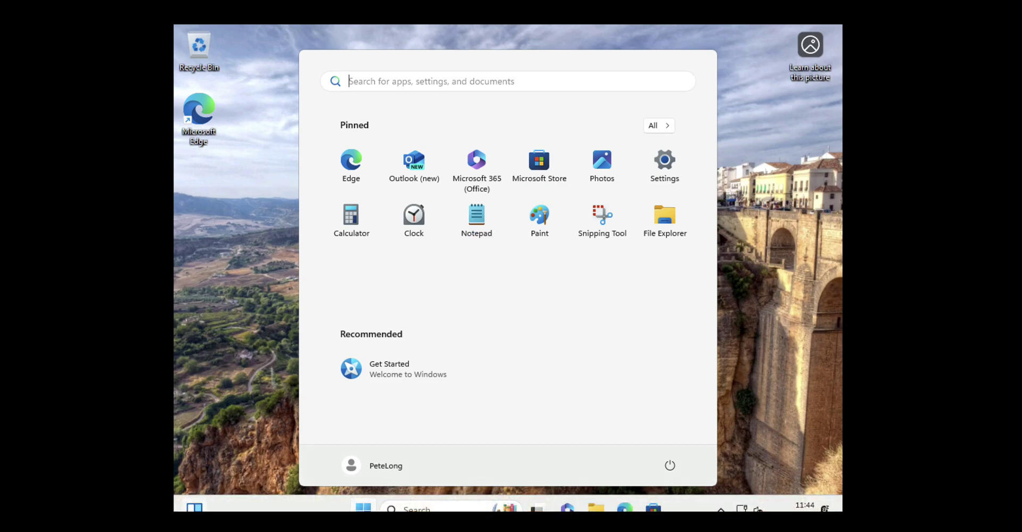
Step: Sign out of the new local account from the Start menu's account options
{"action": "left_click", "coordinate": [379, 467]}
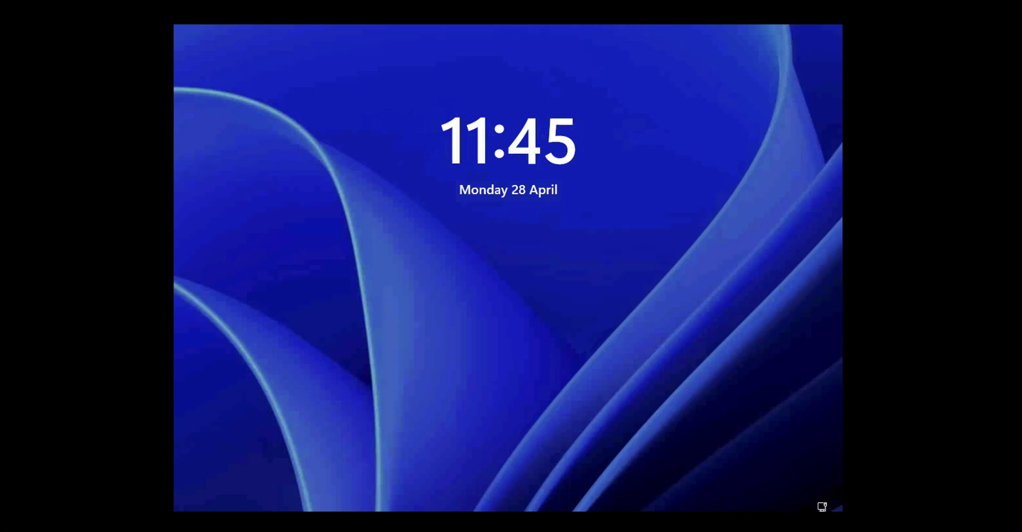
Step: Dismiss the lock screen and sign in to the local account with its password
{"action": "left_click", "coordinate": [462, 288]}
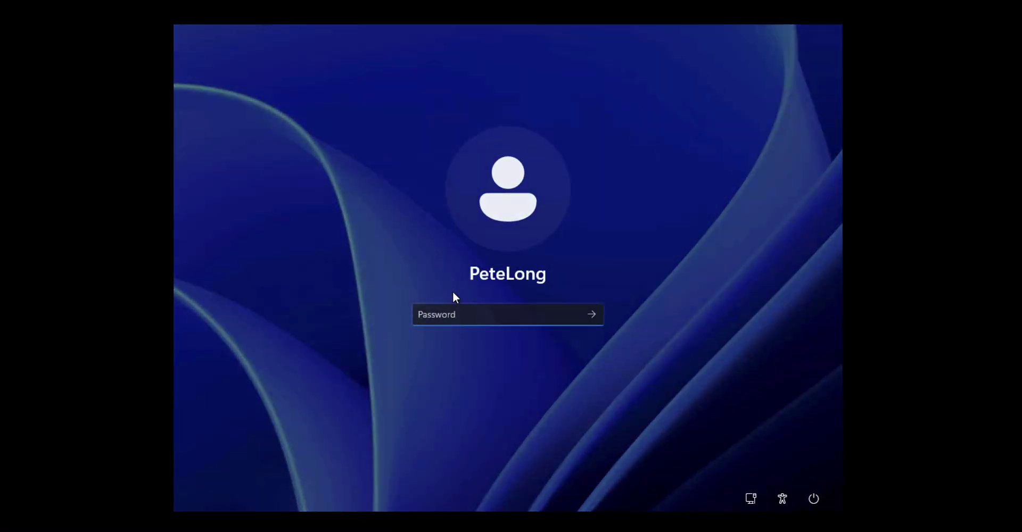
{"action": "type", "text": "p"}
{"action": "key", "text": "Return"}
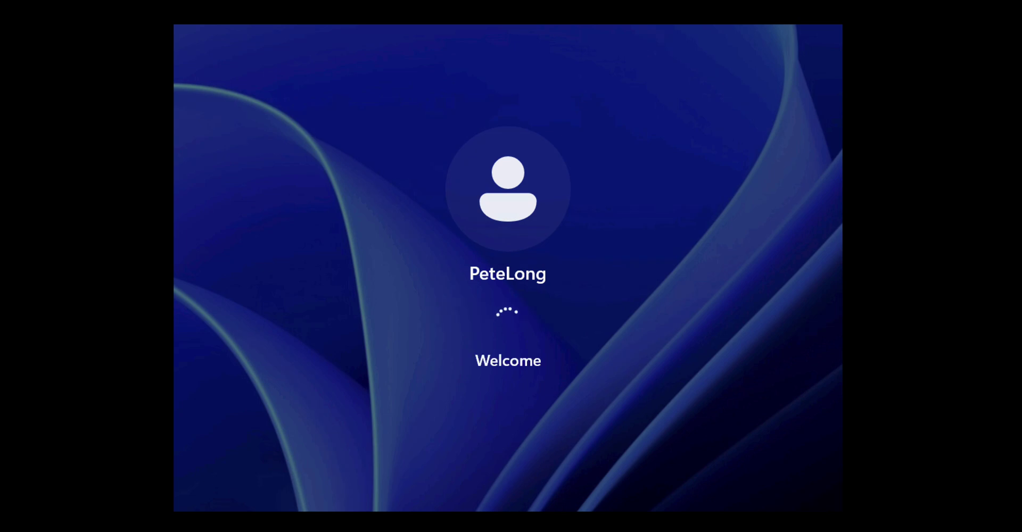